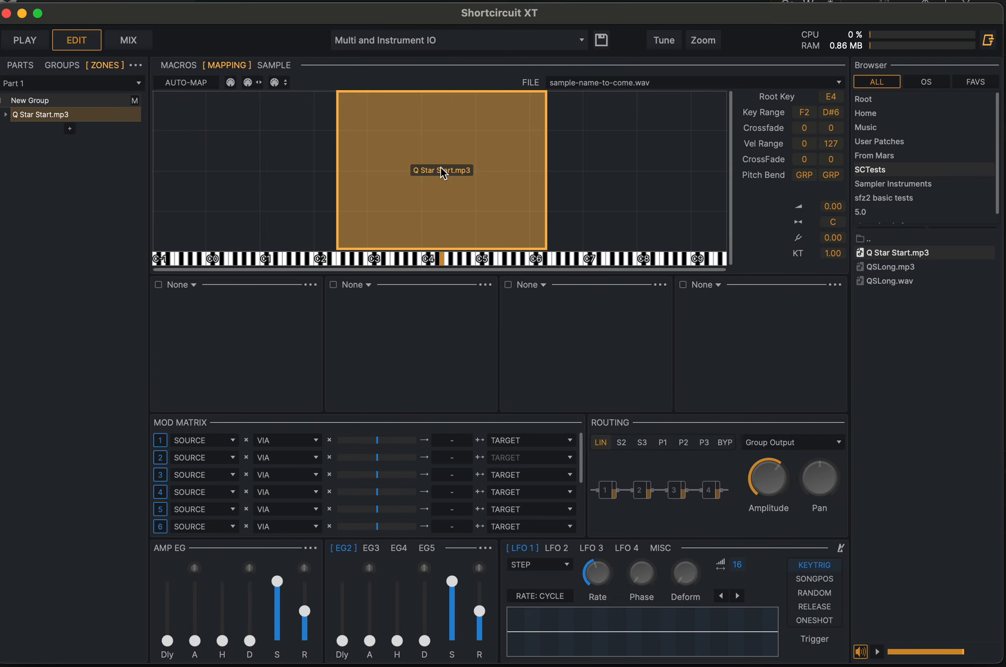
- Enable looping for the Q Star Start.mp3 sample with the loop region from about 2904 to 28599, and audition the zone
double_click(448, 192)
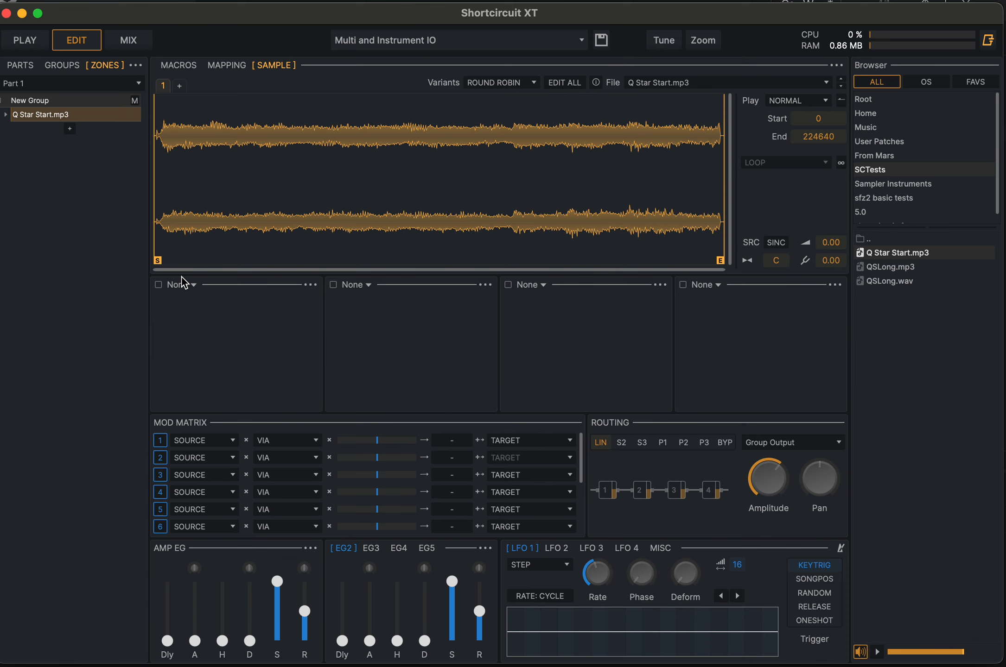
left_click_drag(158, 262, 148, 261)
left_click(841, 162)
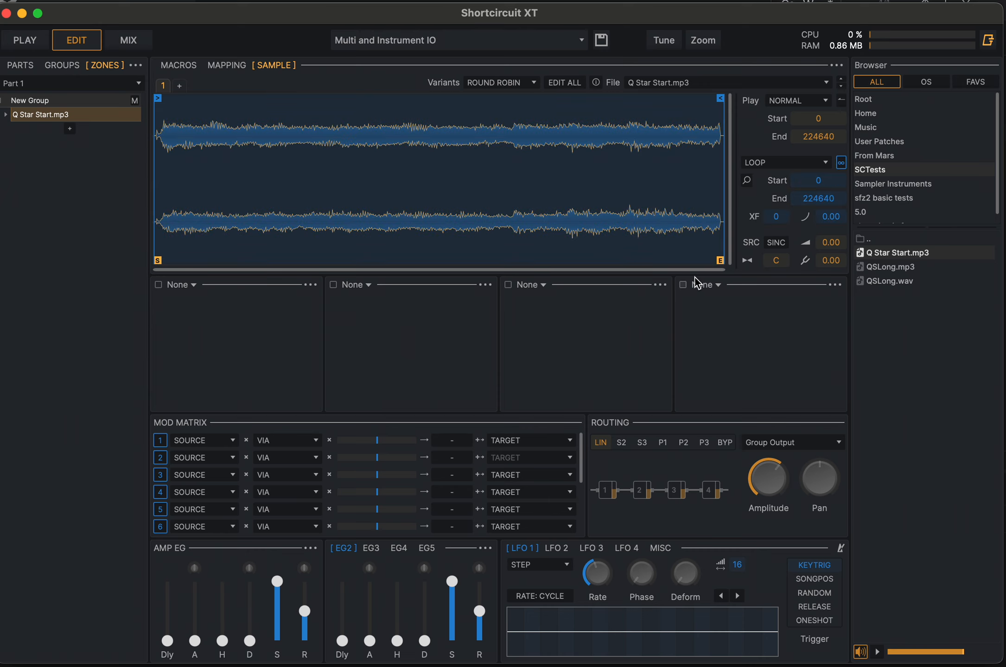
left_click_drag(719, 98, 225, 90)
left_click_drag(157, 98, 161, 98)
left_click(227, 65)
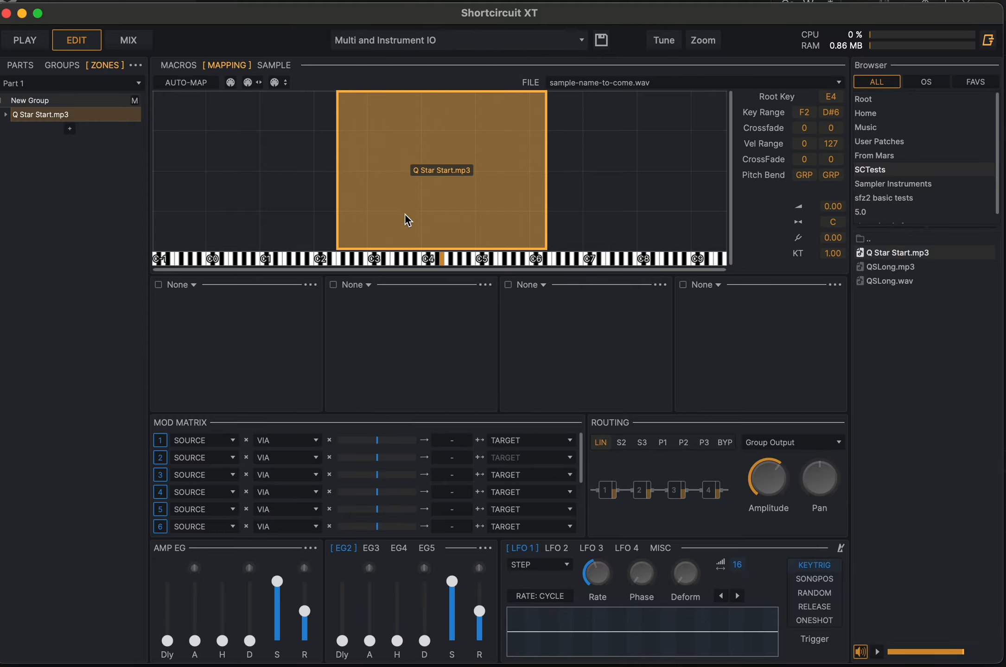
left_click(442, 259)
- Set the Q Star Start.mp3 sample's loop mode to Loop Alternate and audition the zone near its root key
double_click(481, 182)
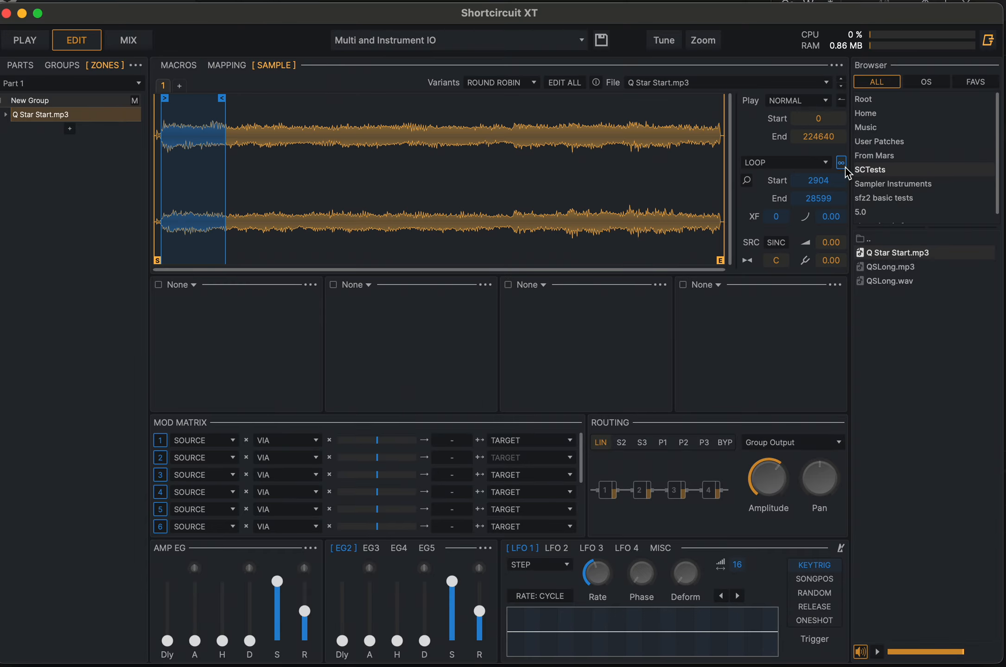
left_click(813, 165)
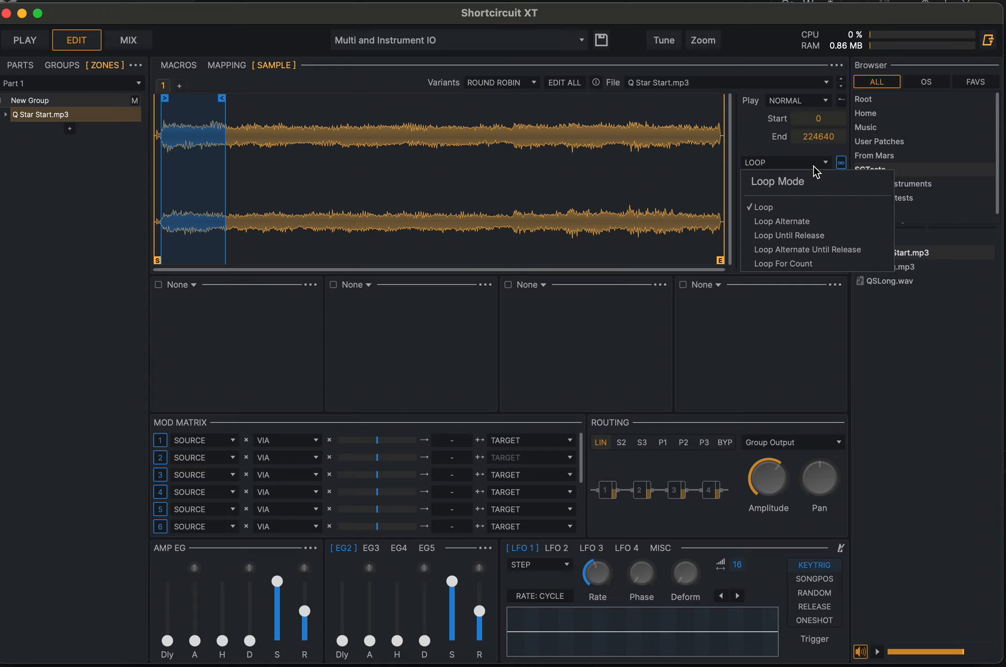
left_click(800, 223)
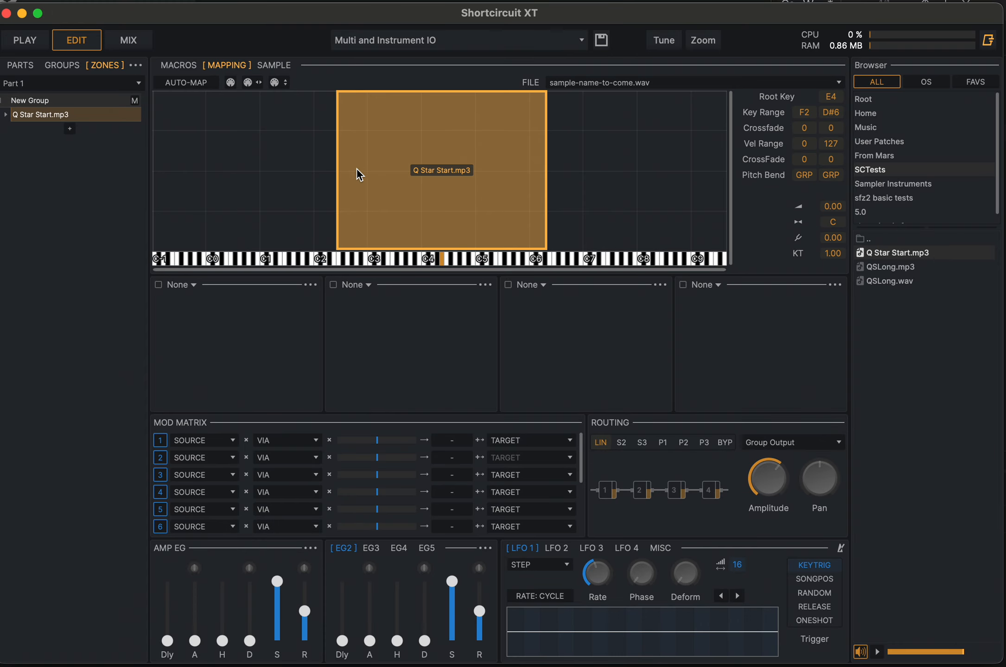
left_click(440, 263)
- Load the Virtual Analog generator into the first processor slot, set its mix to about 20 %, and audition the zone
left_click(309, 286)
left_click(188, 285)
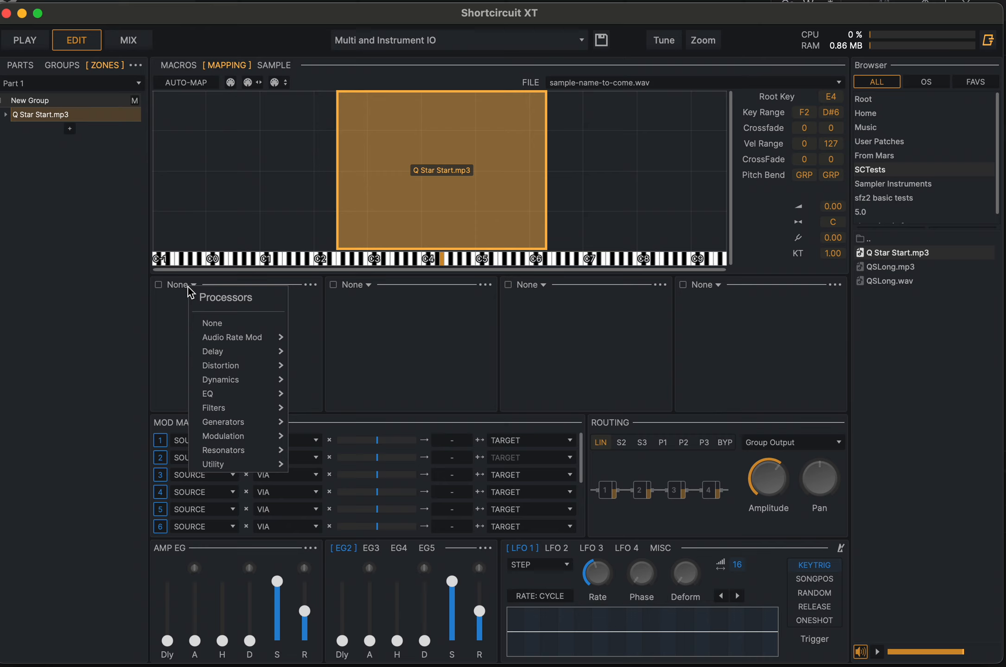
left_click(307, 285)
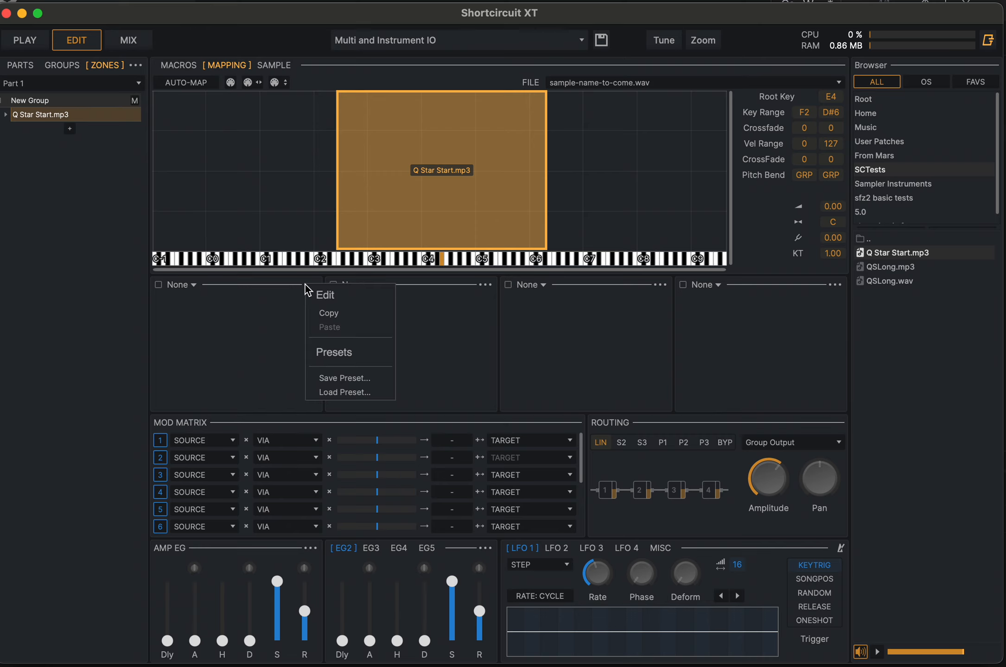
left_click(189, 284)
mouse_move(213, 420)
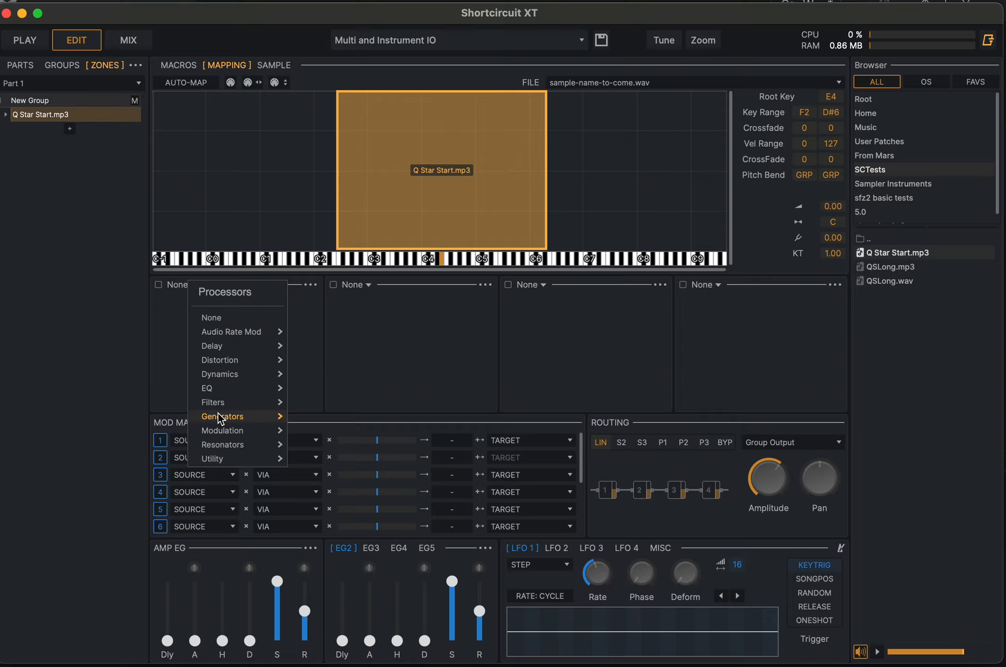
left_click(326, 416)
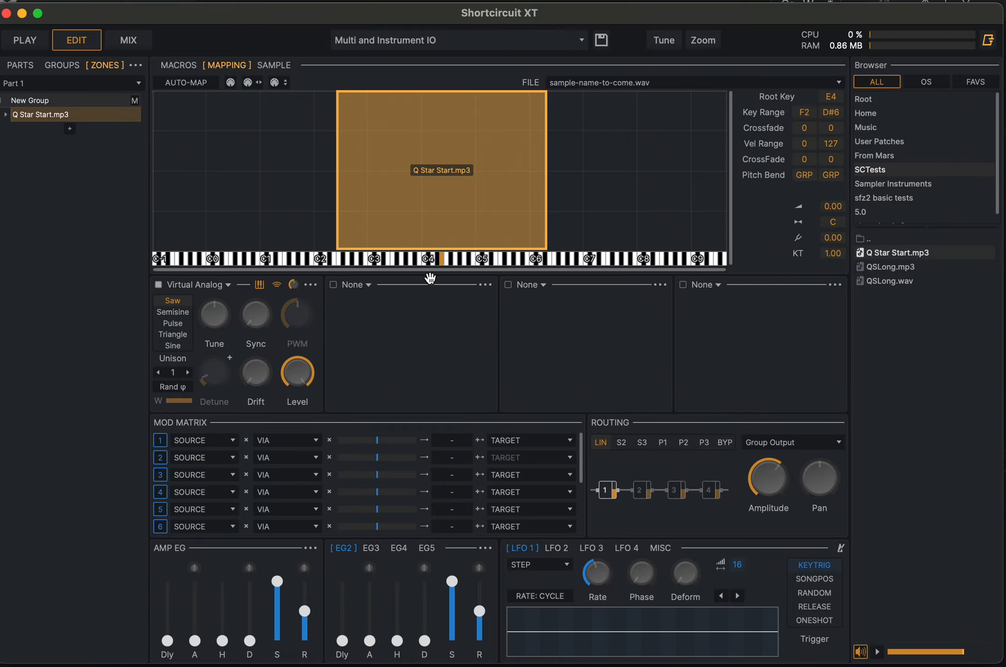
left_click(435, 264)
left_click_drag(294, 283, 296, 318)
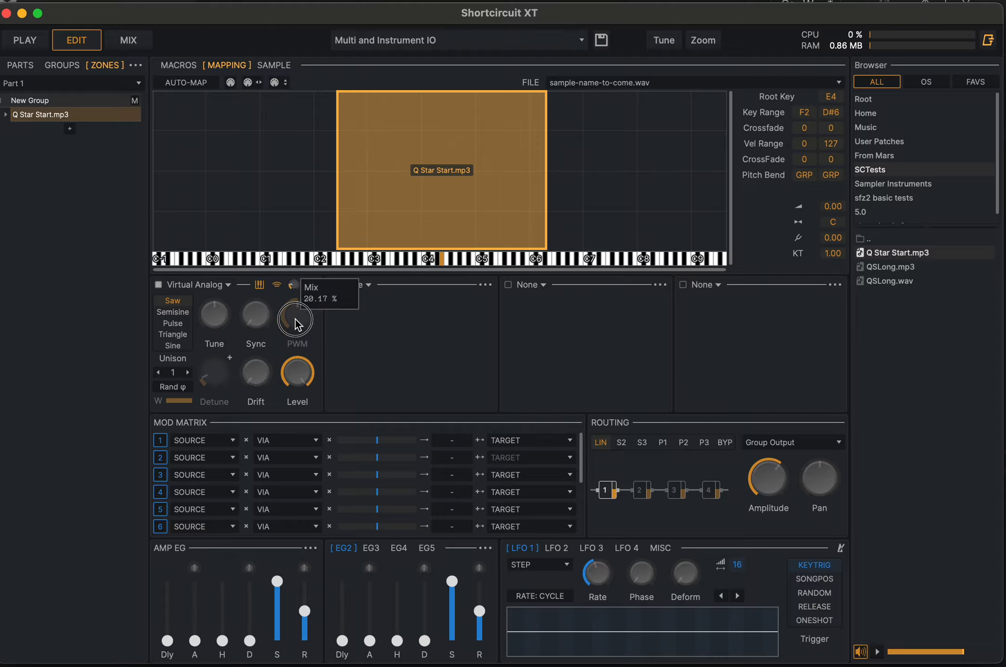
left_click(435, 260)
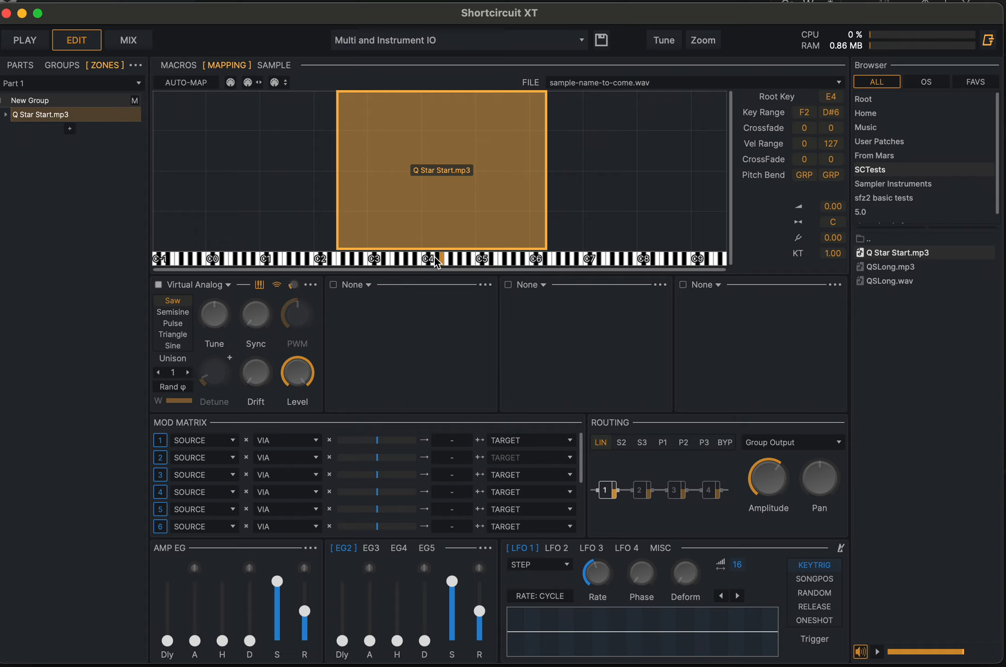
left_click(524, 440)
mouse_move(495, 430)
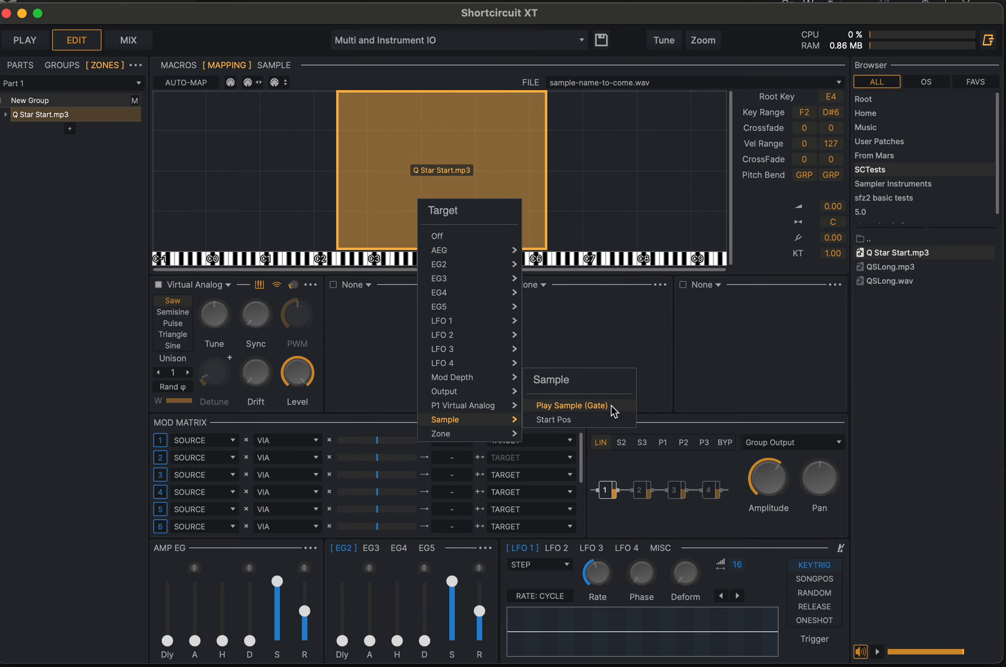
left_click(701, 343)
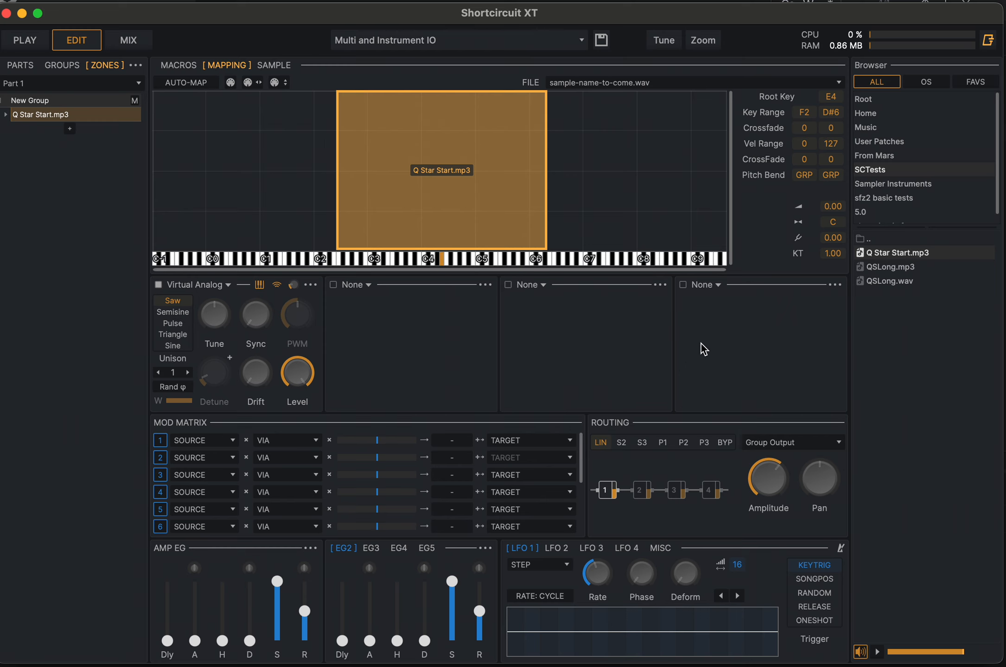
double_click(442, 184)
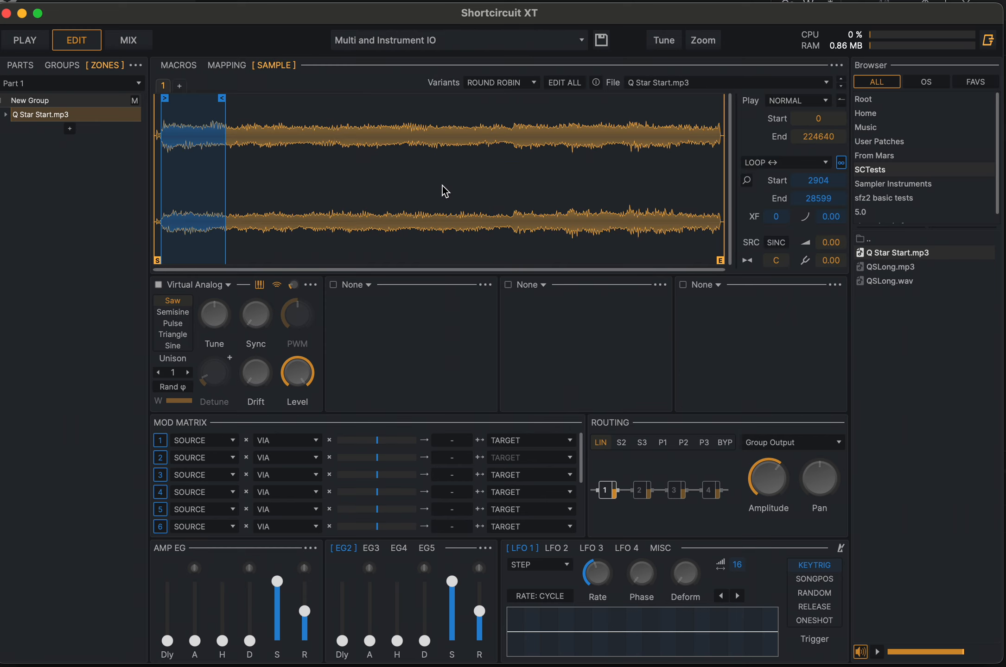
left_click(796, 102)
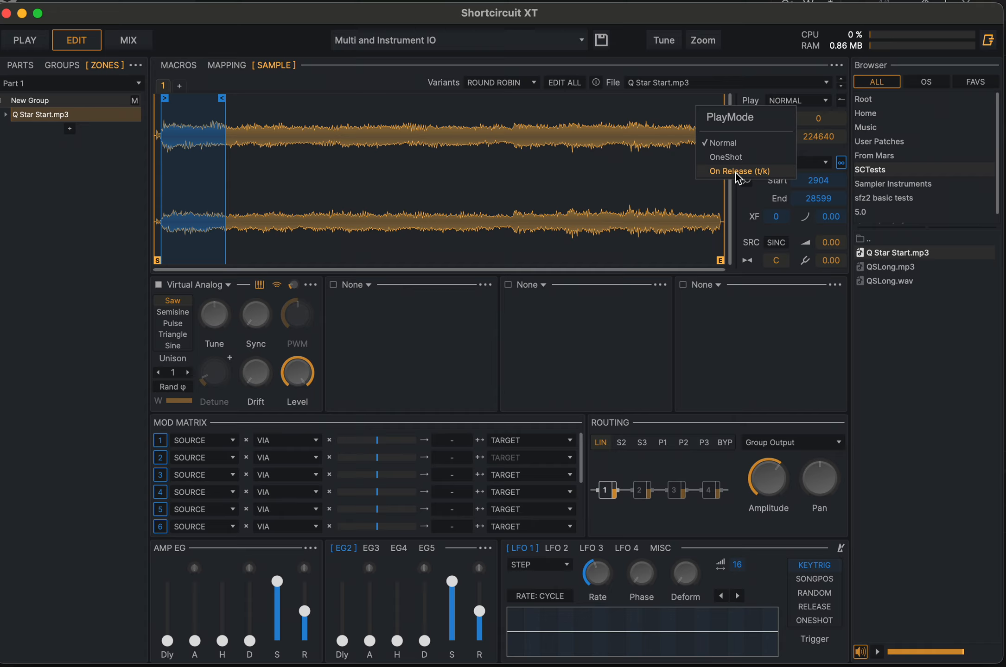
left_click(737, 362)
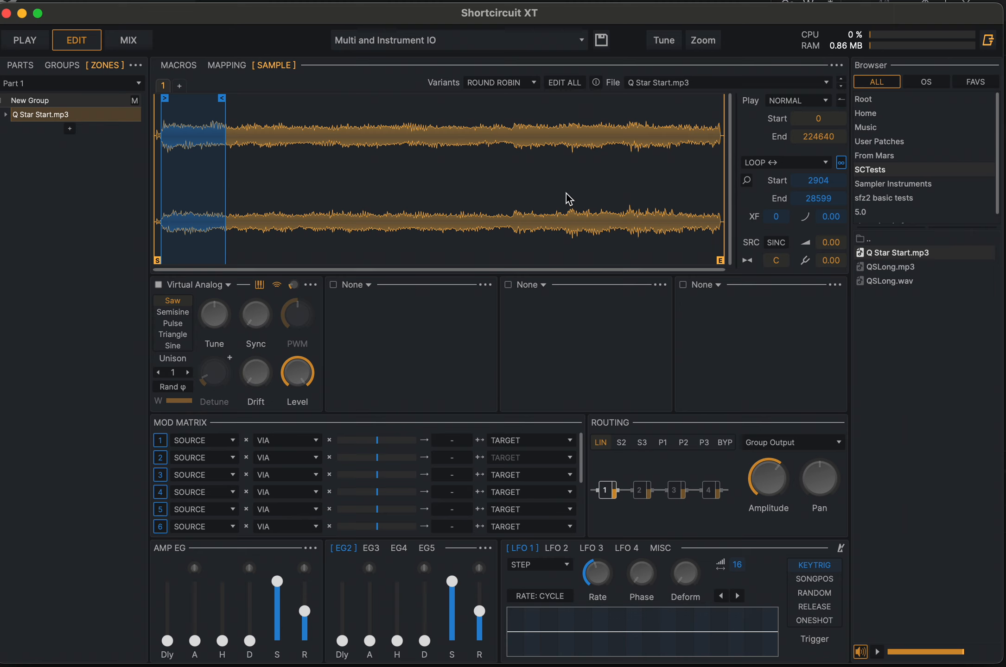
double_click(437, 203)
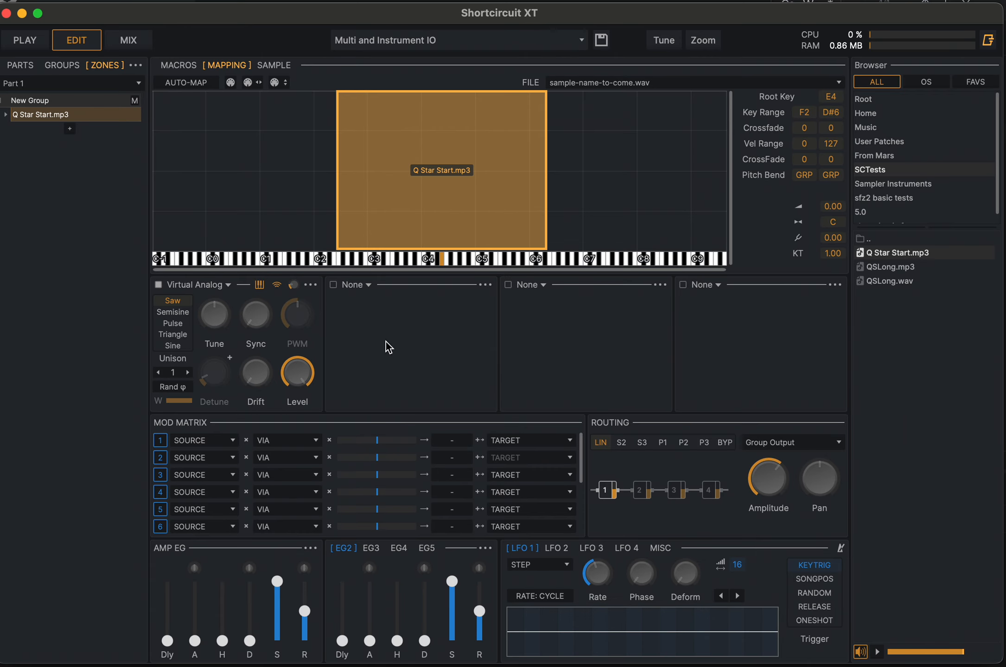
- Route the Voice source Is Released to Sample: Play Sample (Gate) in the first mod matrix row at full positive depth
left_click(509, 438)
mouse_move(484, 425)
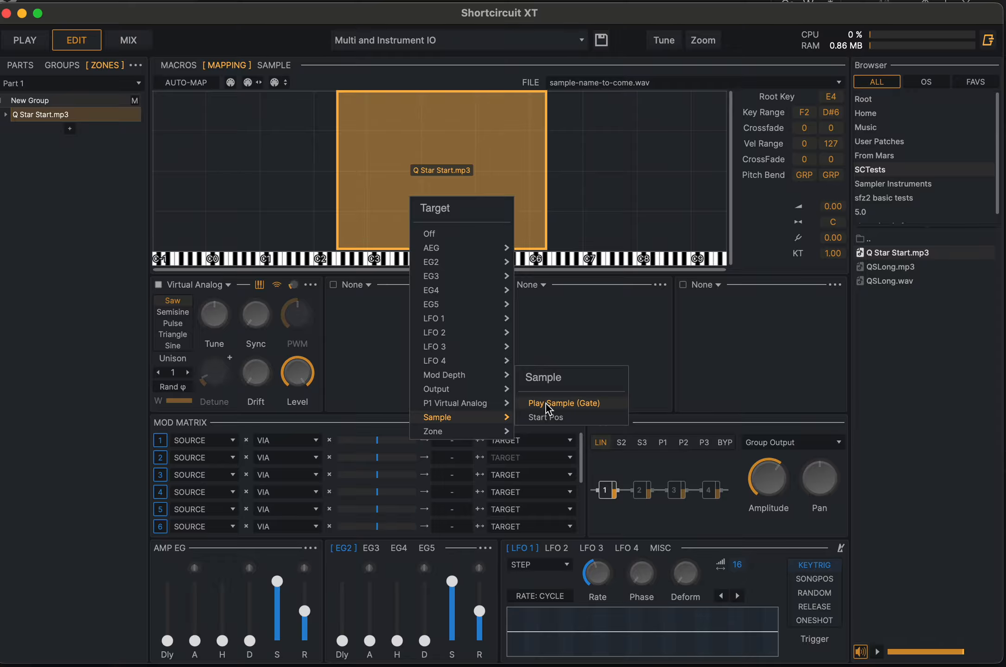
left_click(545, 403)
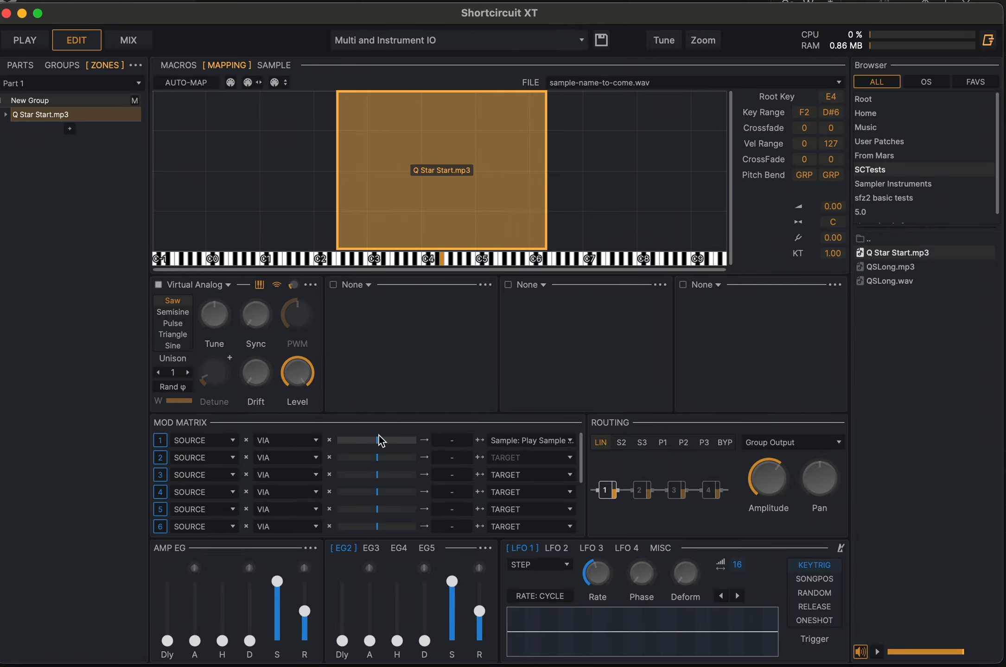
left_click_drag(377, 442, 439, 442)
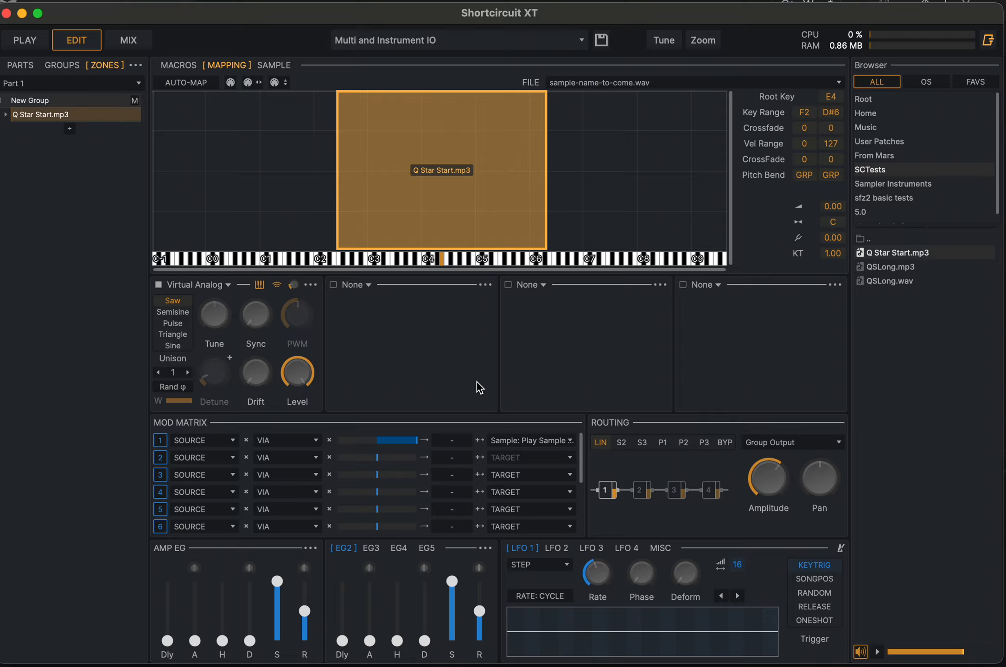
left_click(228, 441)
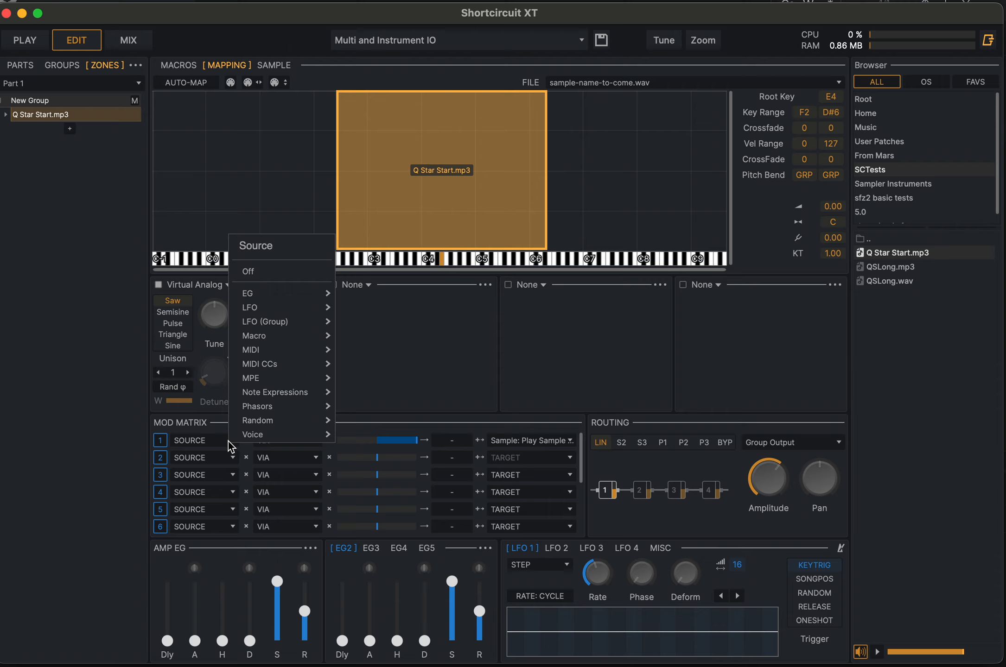
mouse_move(264, 383)
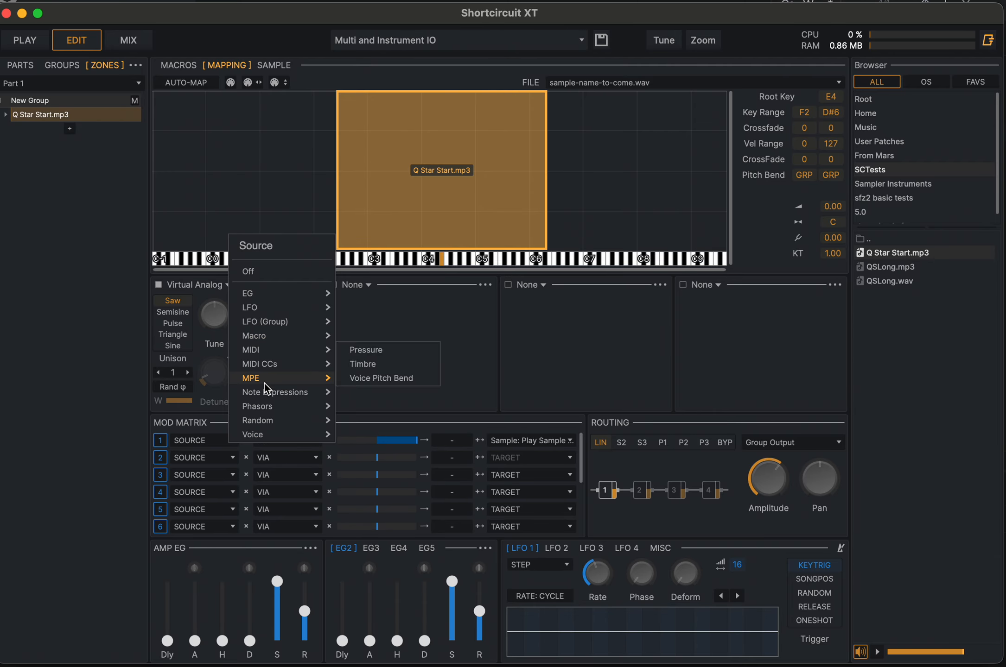
mouse_move(259, 431)
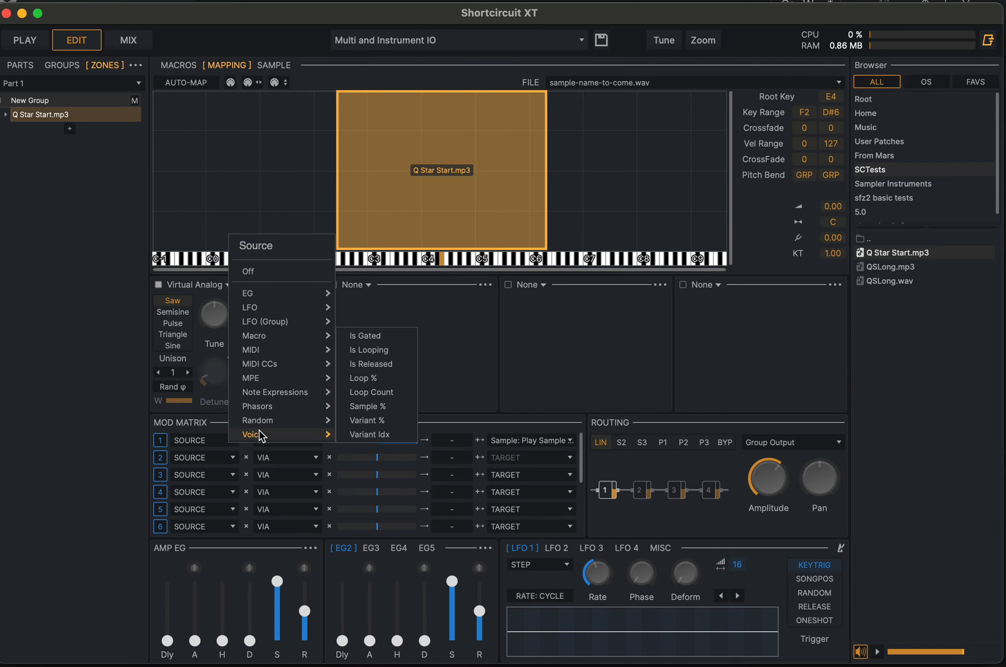
left_click(376, 364)
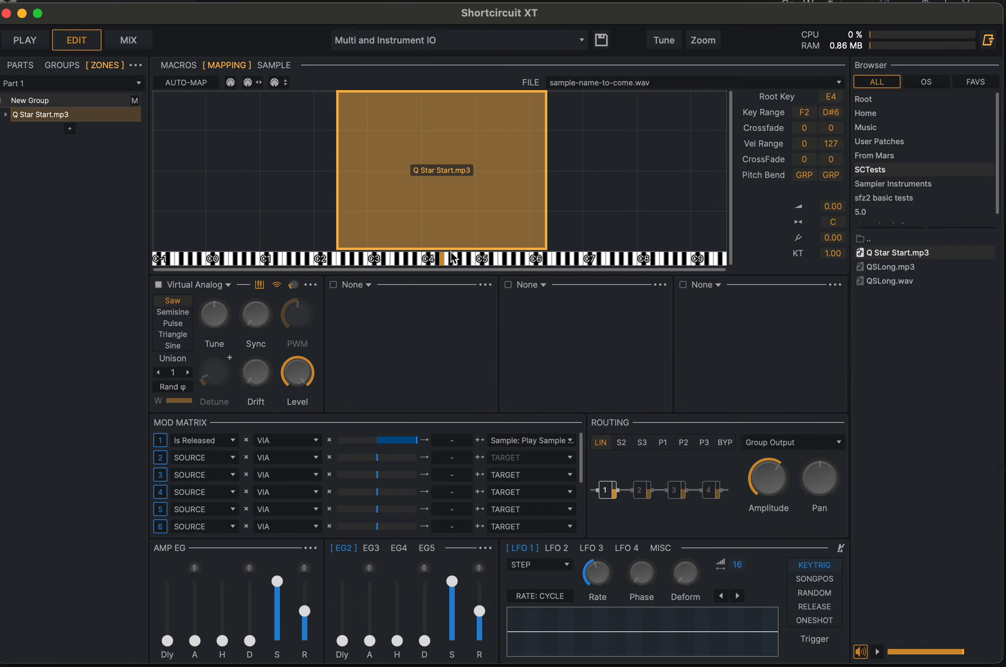
- Lengthen the amp envelope's release moderately, auditioning the zone to check the sample playing in the release phase
left_click_drag(304, 611, 304, 563)
left_click(443, 259)
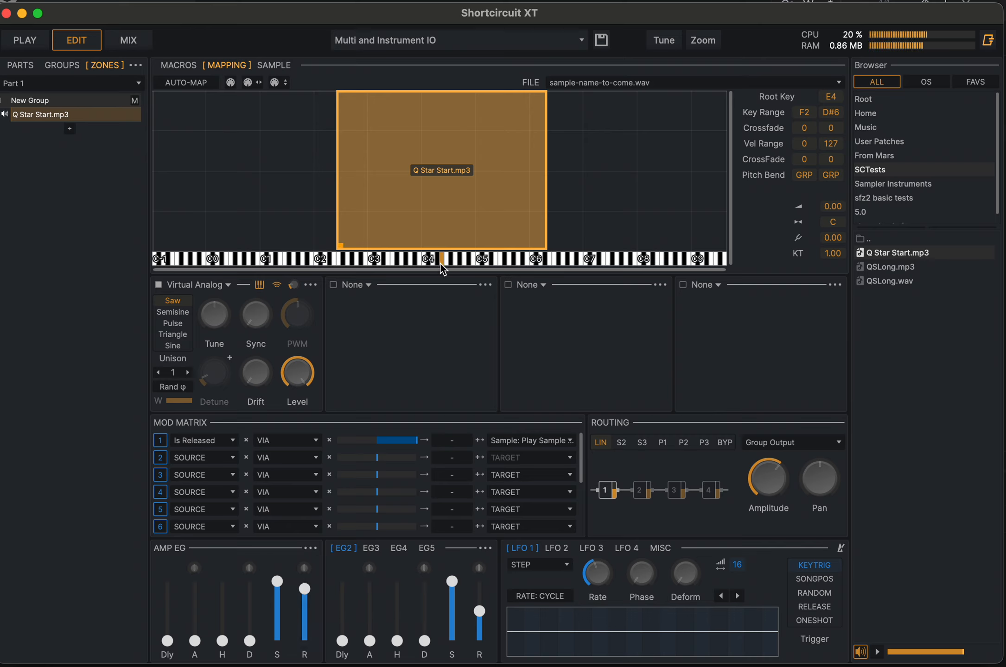
left_click_drag(304, 588, 303, 604)
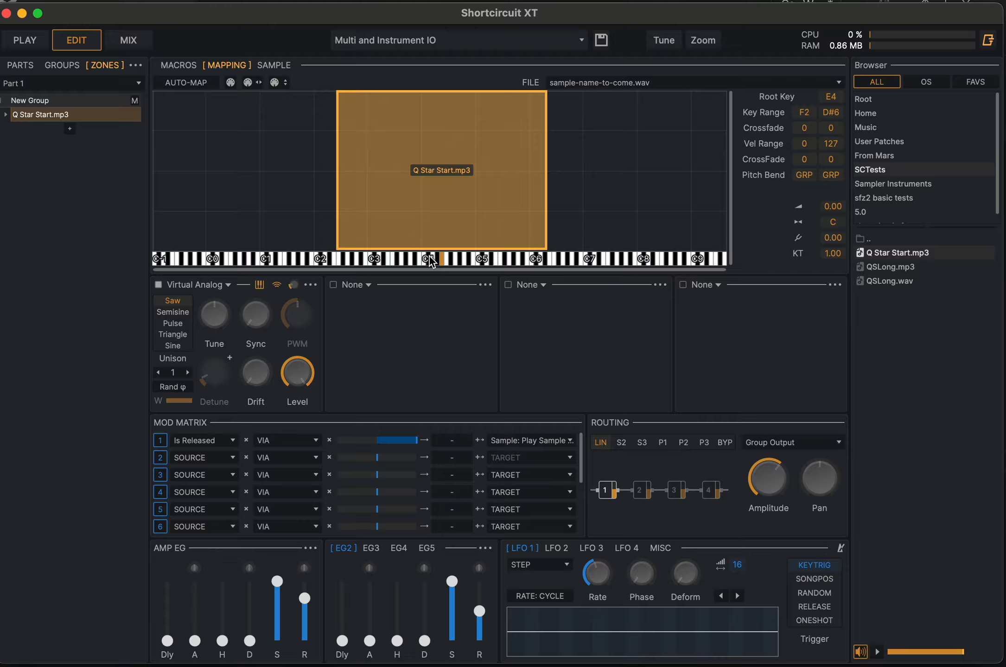
left_click(422, 257)
- Change the first mod matrix row's source to LFO 1
left_click(232, 444)
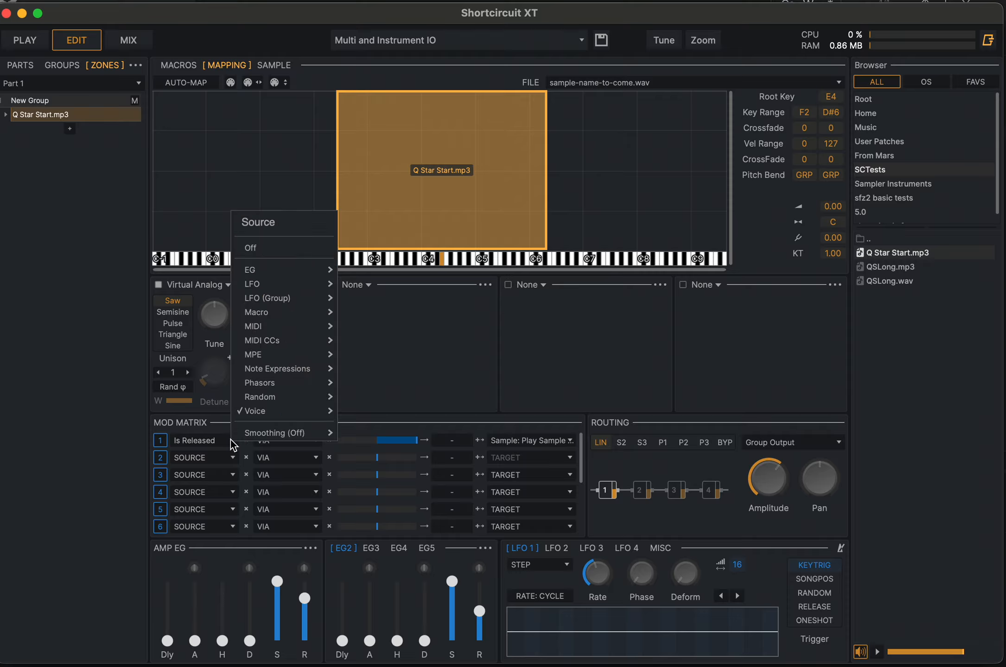
mouse_move(280, 284)
left_click(361, 283)
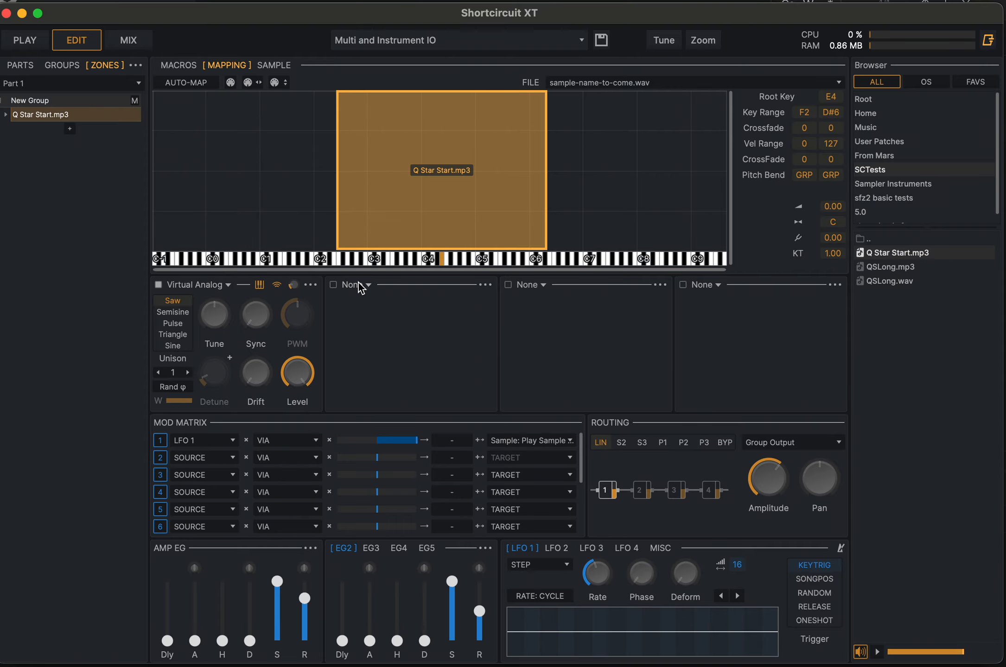
- Give LFO 1 a faster Pulse curve, with the Virtual Analog mix lowered to about 12 %, and audition the zone
left_click(538, 566)
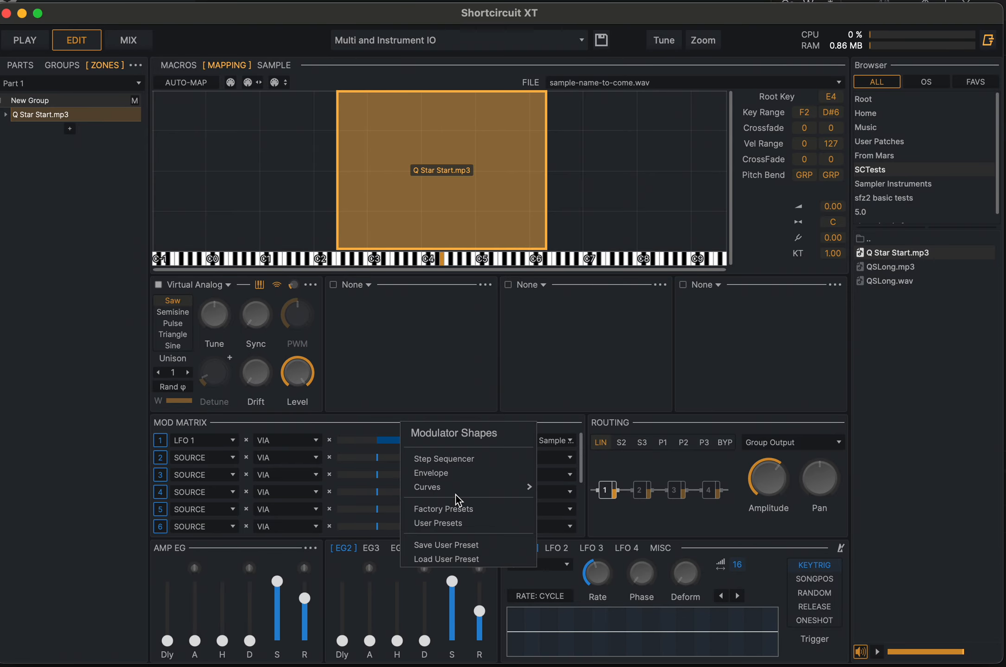
mouse_move(512, 490)
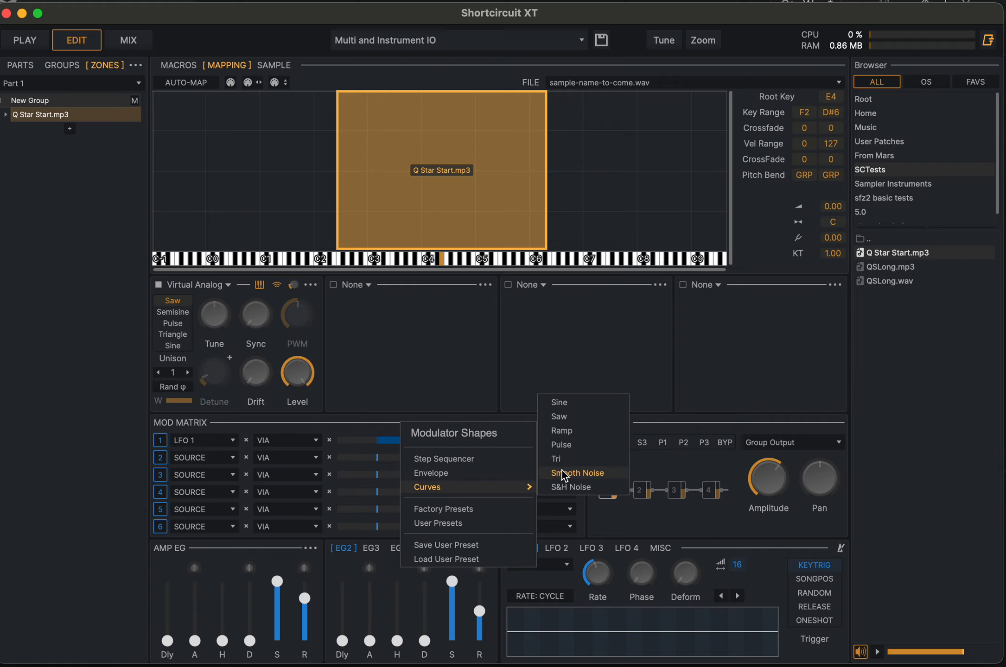
left_click(570, 447)
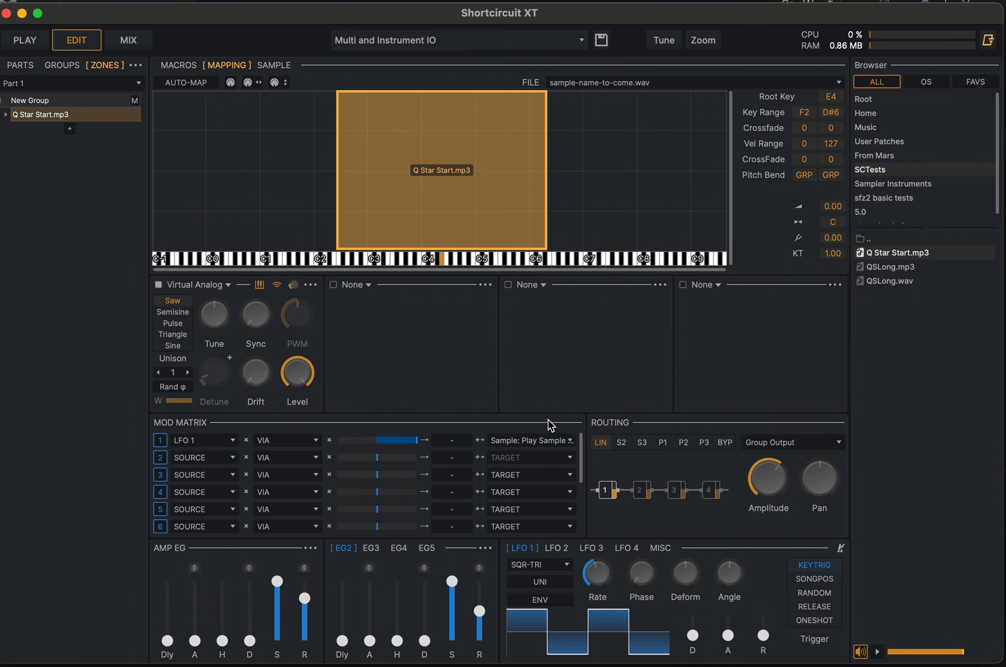
mouse_move(600, 581)
left_mouse_down()
mouse_move(599, 567)
mouse_move(603, 579)
left_mouse_up()
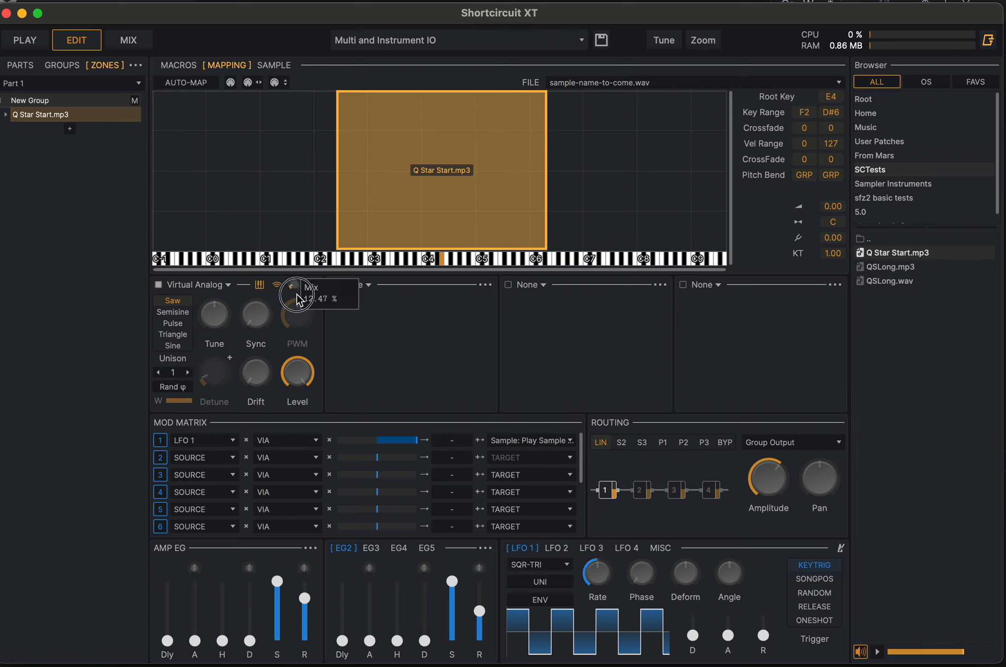
left_click(438, 265)
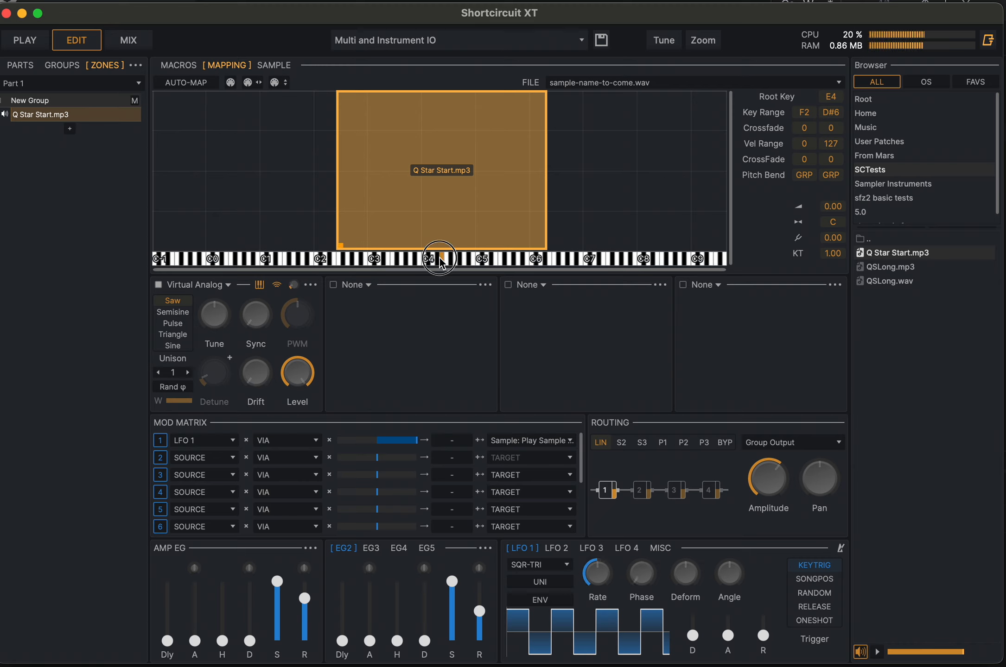